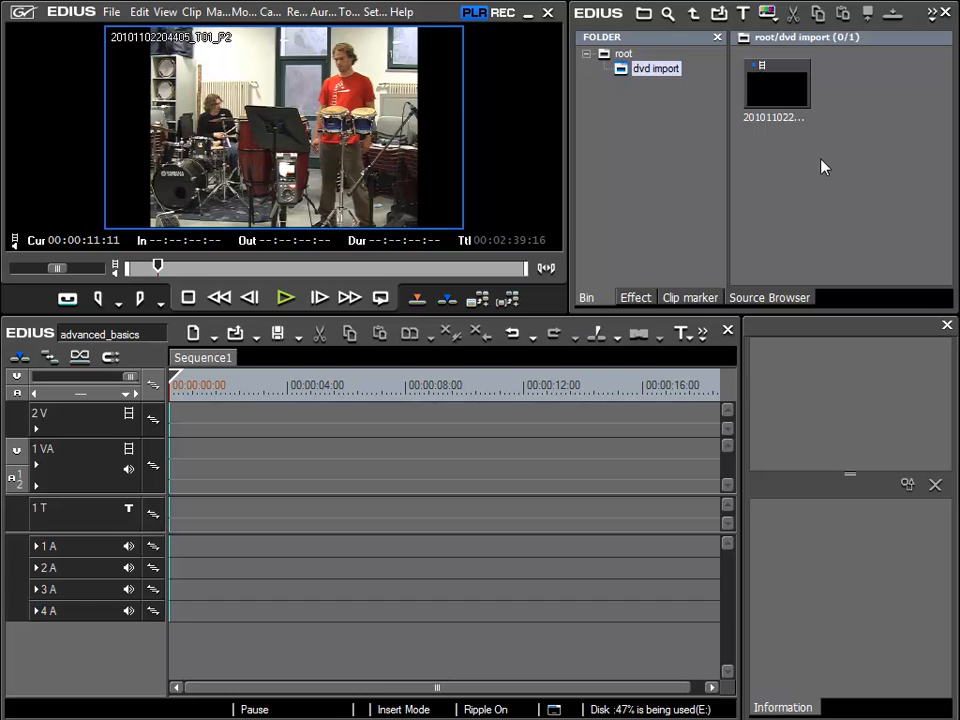
# Place the bin clip at the start of track 1 VA, fit the sequence to the timeline and move the playhead to 00:01:02:07.
pyautogui.moveTo(784, 95); pyautogui.dragTo(135, 478)
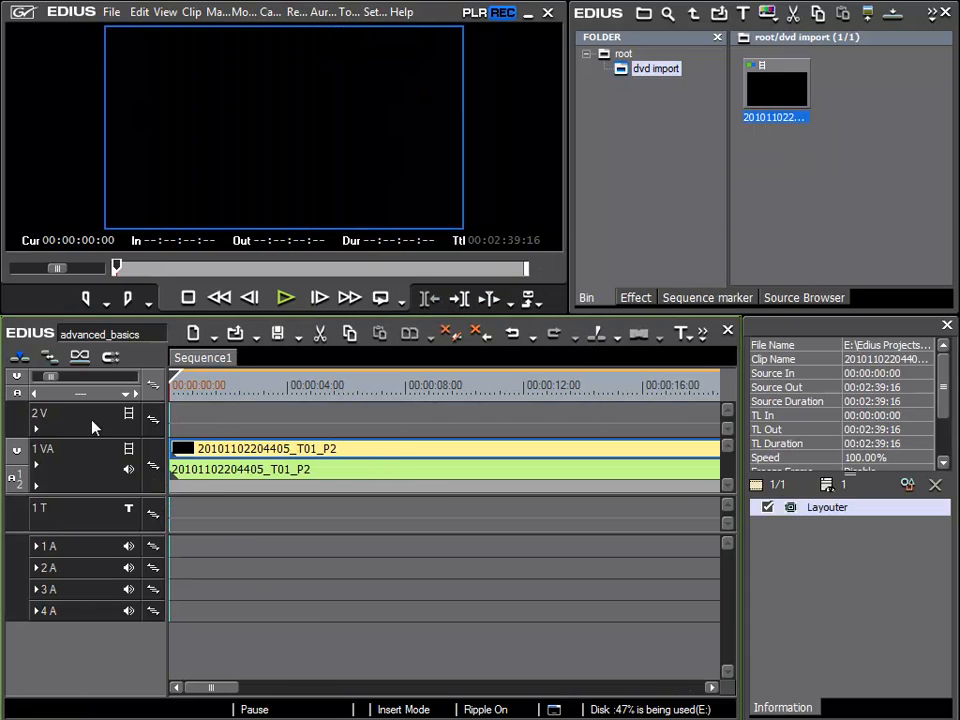
pyautogui.click(80, 397)
pyautogui.moveTo(272, 385); pyautogui.dragTo(383, 390)
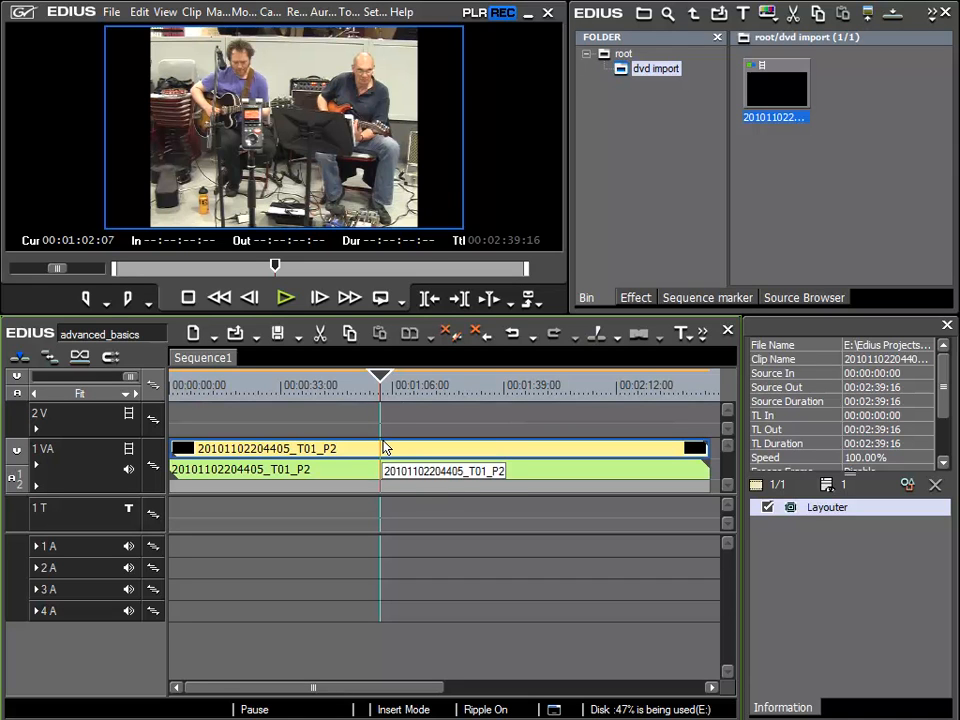
# Delete the imported clip's source file from disk through the dvd import bin, confirming the deletion.
pyautogui.moveTo(728, 167); pyautogui.dragTo(696, 166)
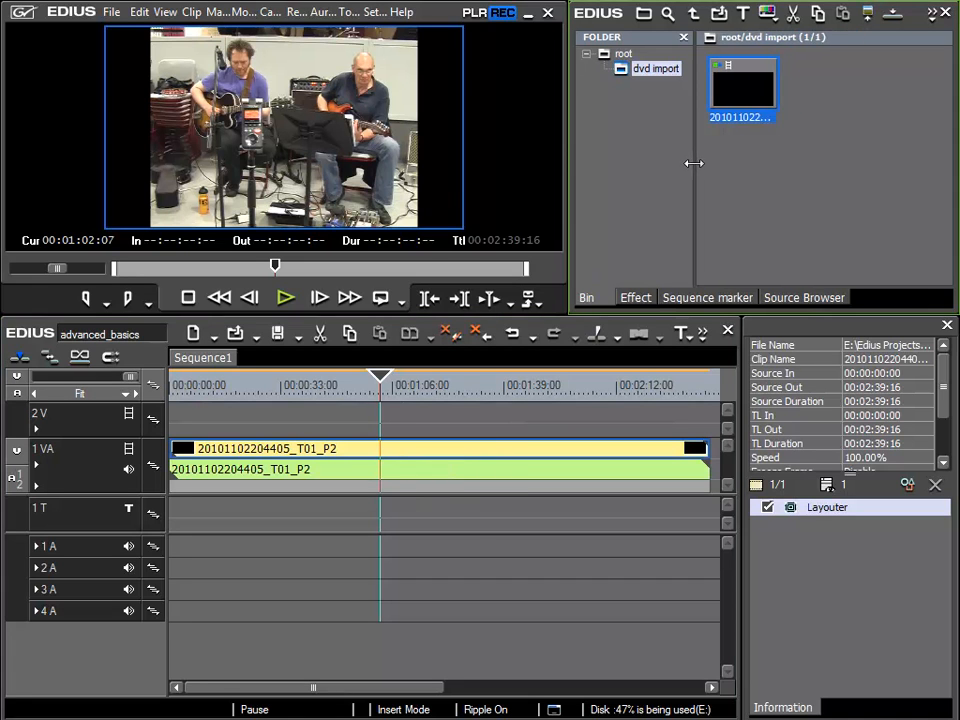
pyautogui.rightClick(727, 85)
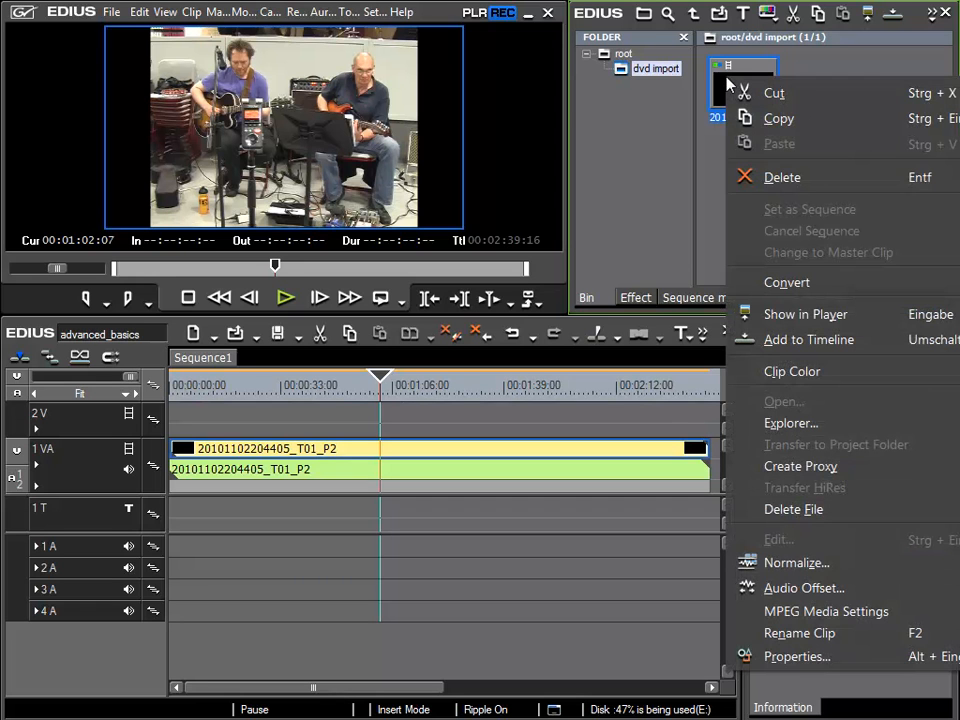
pyautogui.click(788, 514)
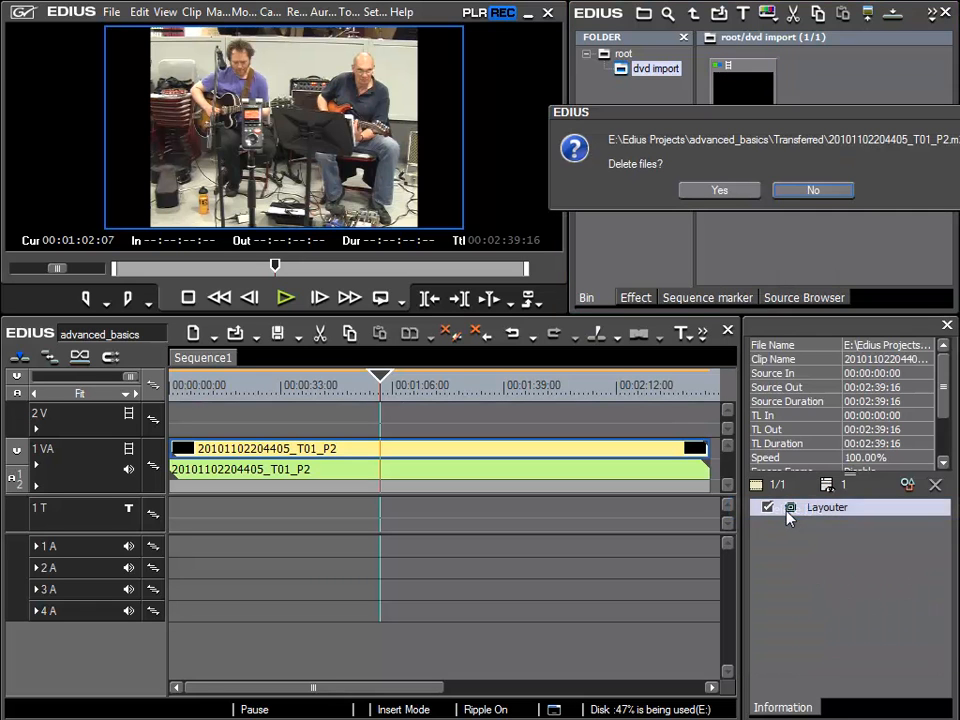
pyautogui.click(719, 192)
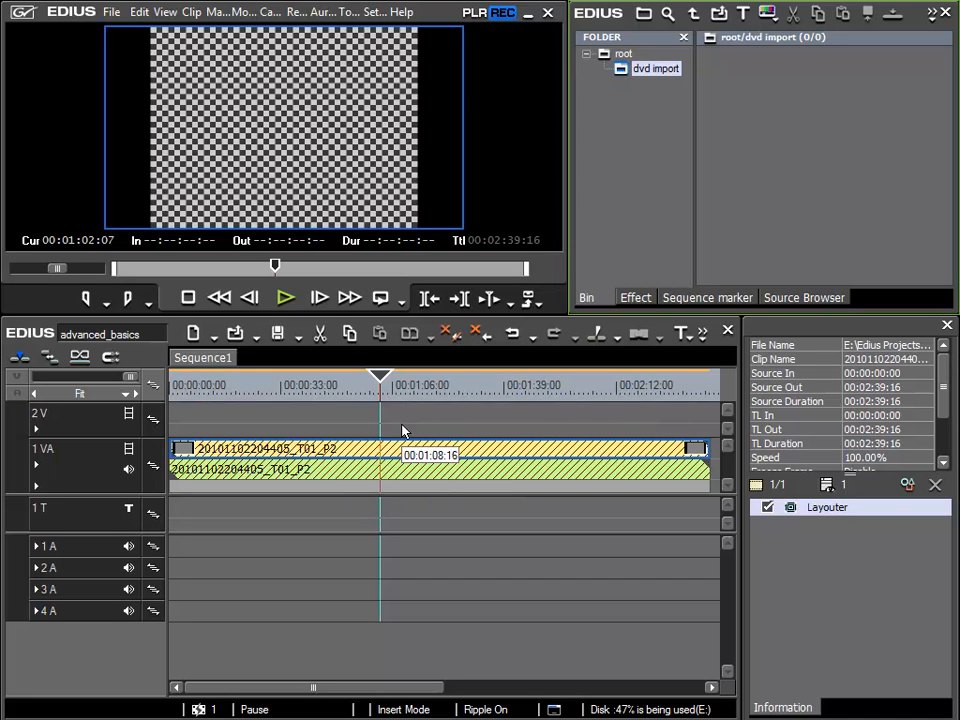
# Open the Restore and Transfer Clips list and widen its columns to read the lost file's name and reference counts.
pyautogui.click(200, 710)
pyautogui.click(200, 710)
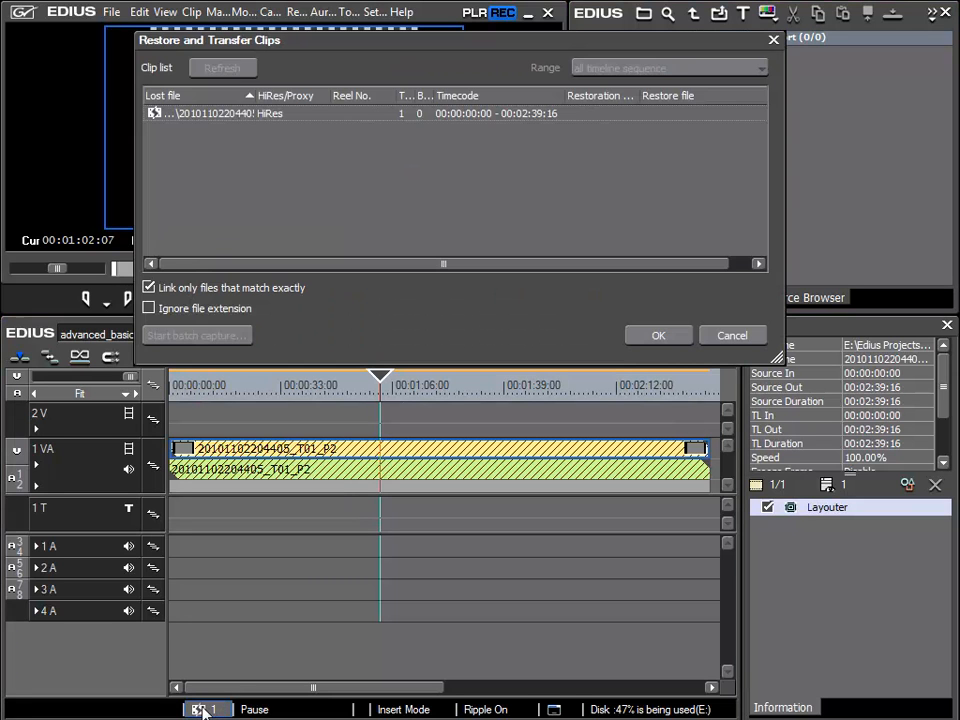
pyautogui.moveTo(380, 78); pyautogui.dragTo(352, 188)
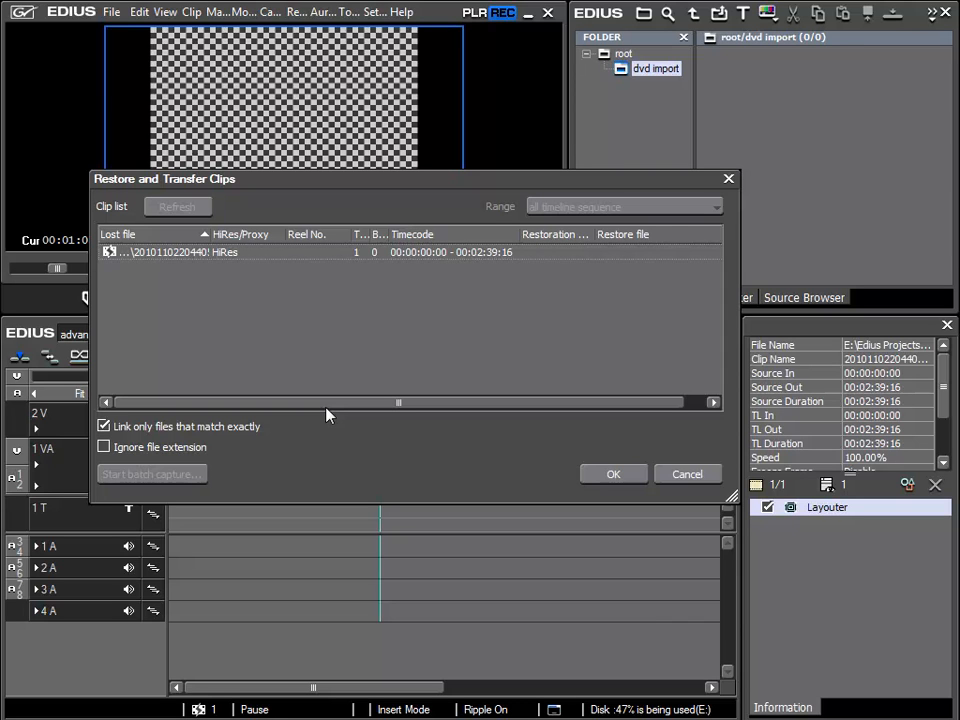
pyautogui.moveTo(367, 234); pyautogui.dragTo(499, 231)
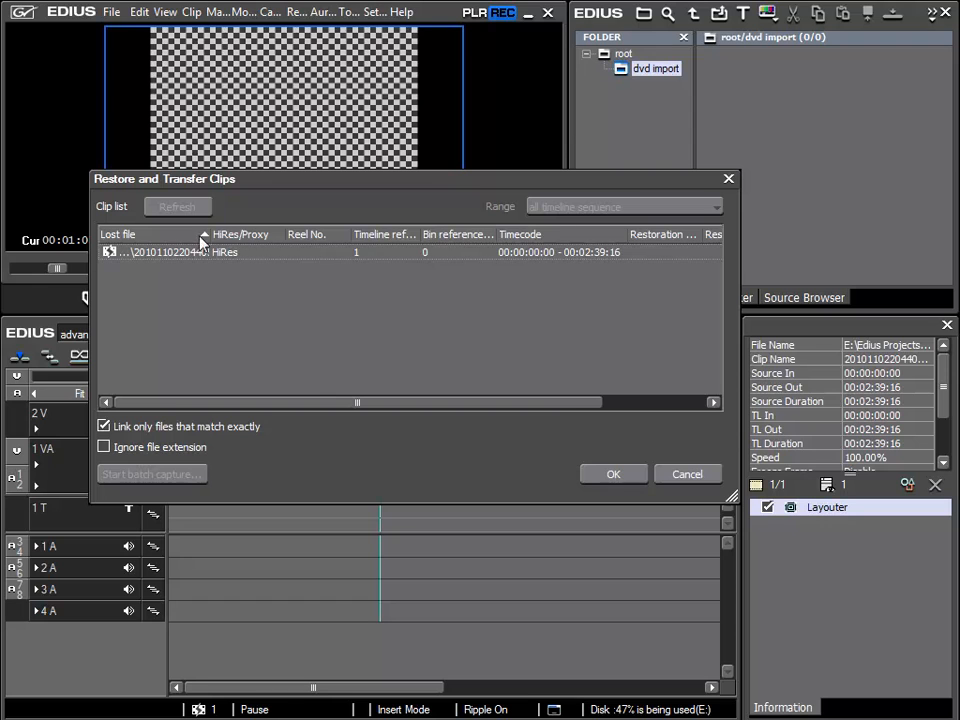
pyautogui.moveTo(211, 231); pyautogui.dragTo(332, 231)
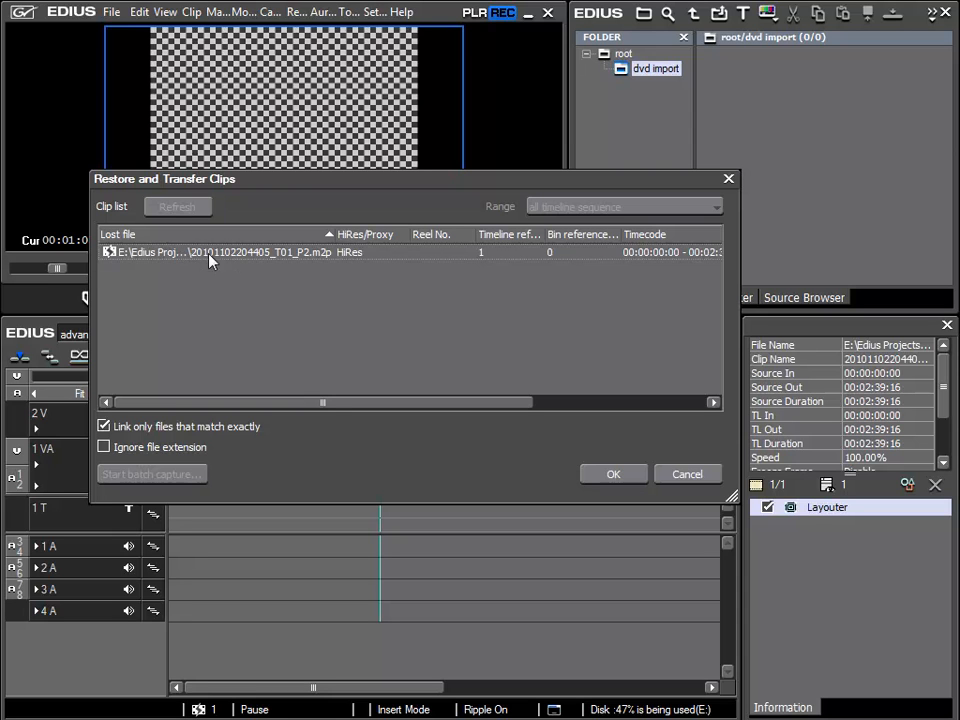
# Examine the restoration methods offered for the lost clip, widening the Restoration Method column, and close the list without choosing one.
pyautogui.moveTo(337, 401); pyautogui.dragTo(429, 405)
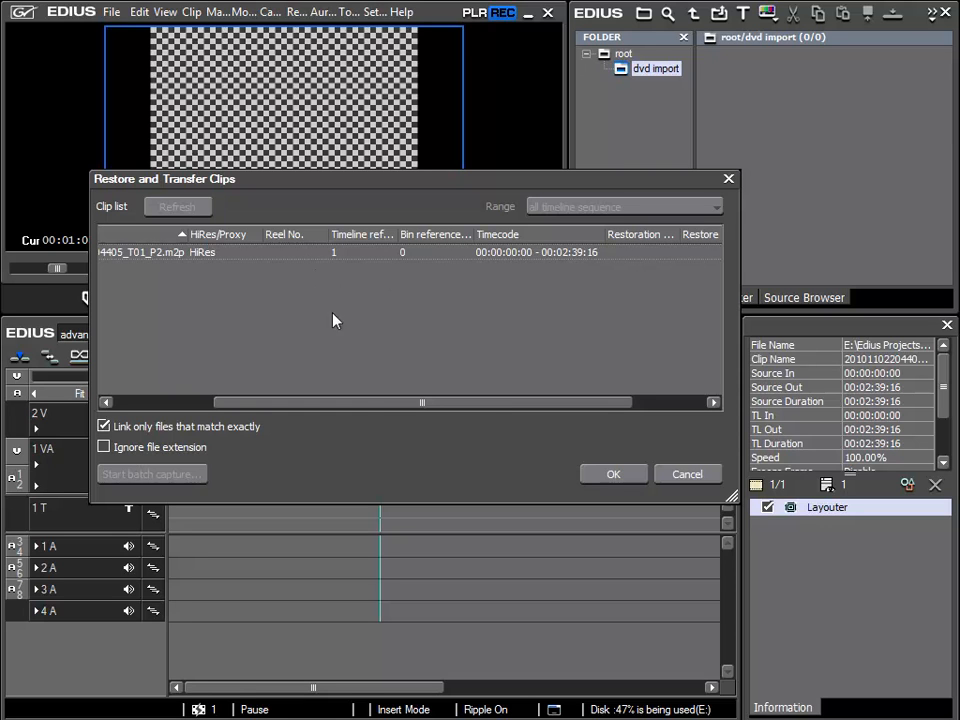
pyautogui.moveTo(356, 403); pyautogui.dragTo(484, 403)
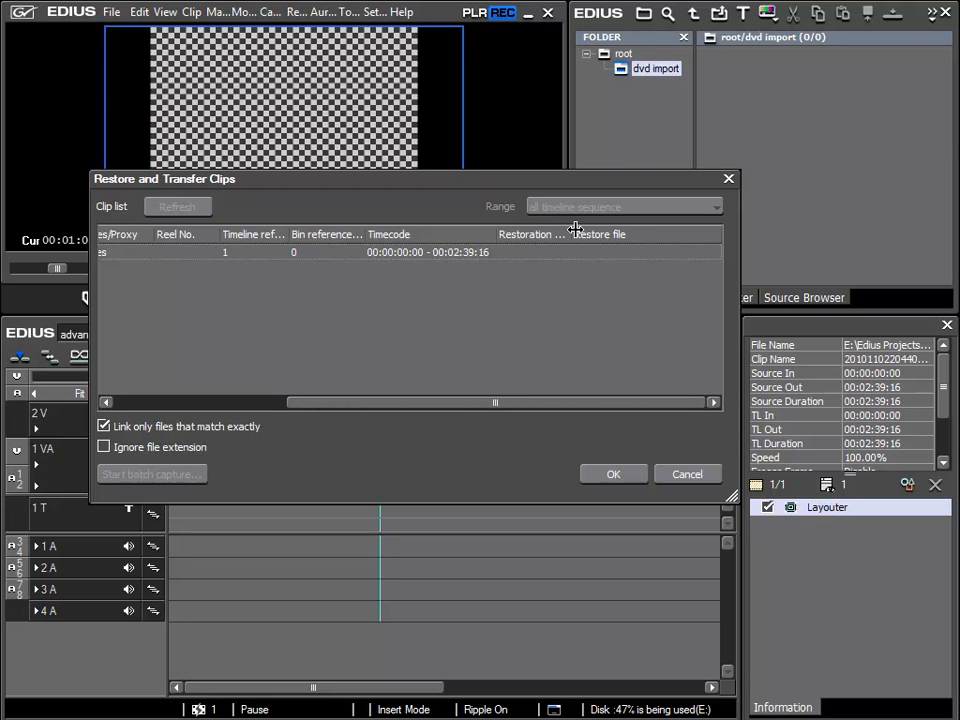
pyautogui.moveTo(569, 234); pyautogui.dragTo(632, 234)
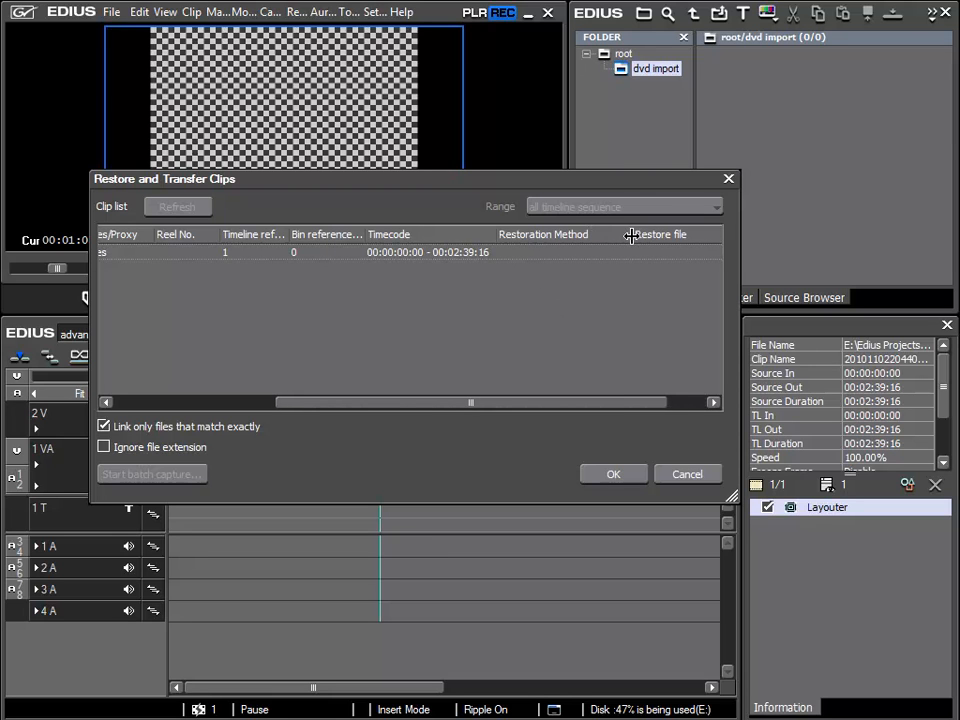
pyautogui.click(544, 255)
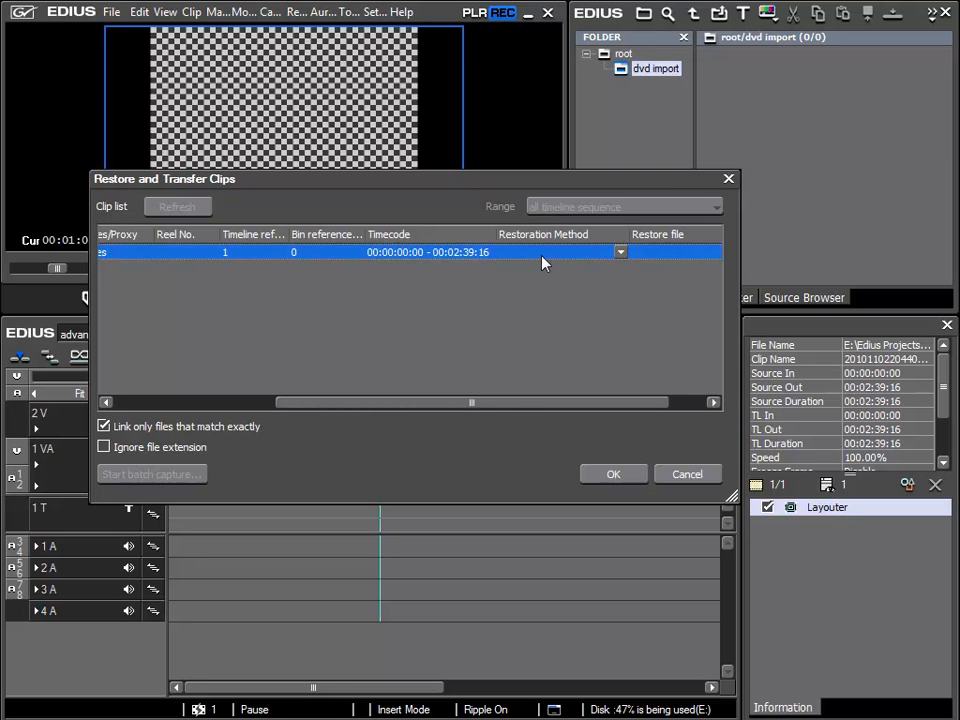
pyautogui.click(620, 254)
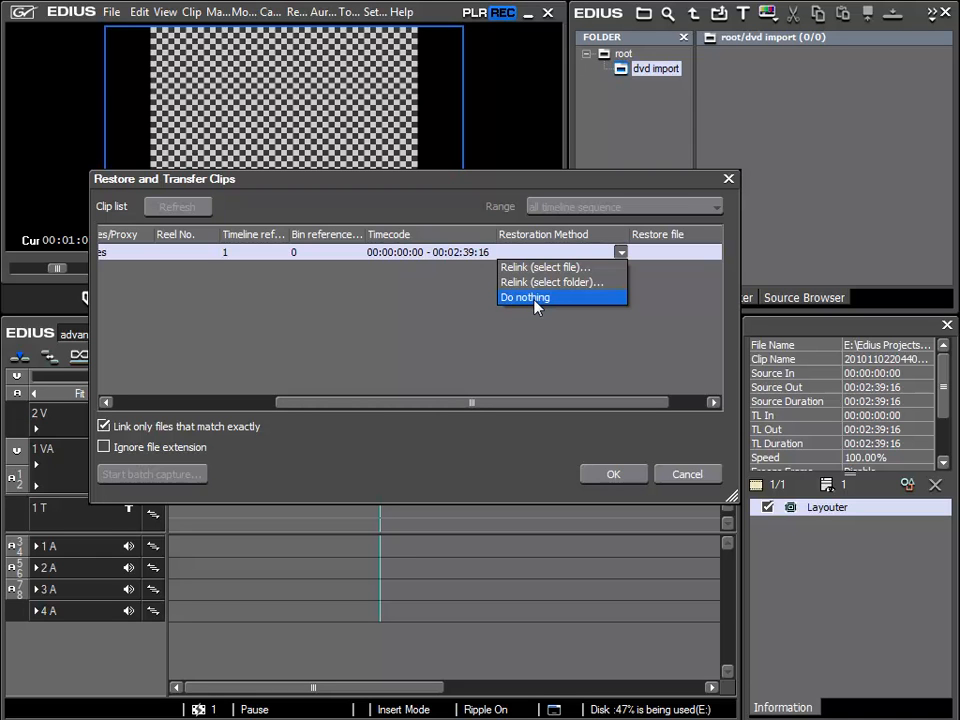
pyautogui.click(652, 430)
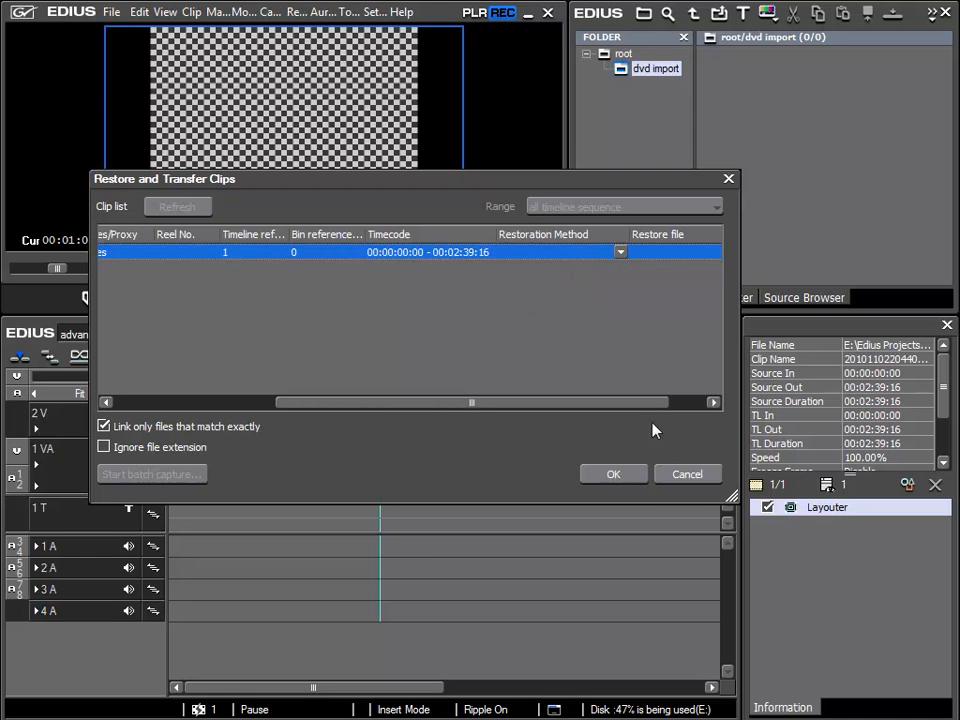
pyautogui.click(686, 478)
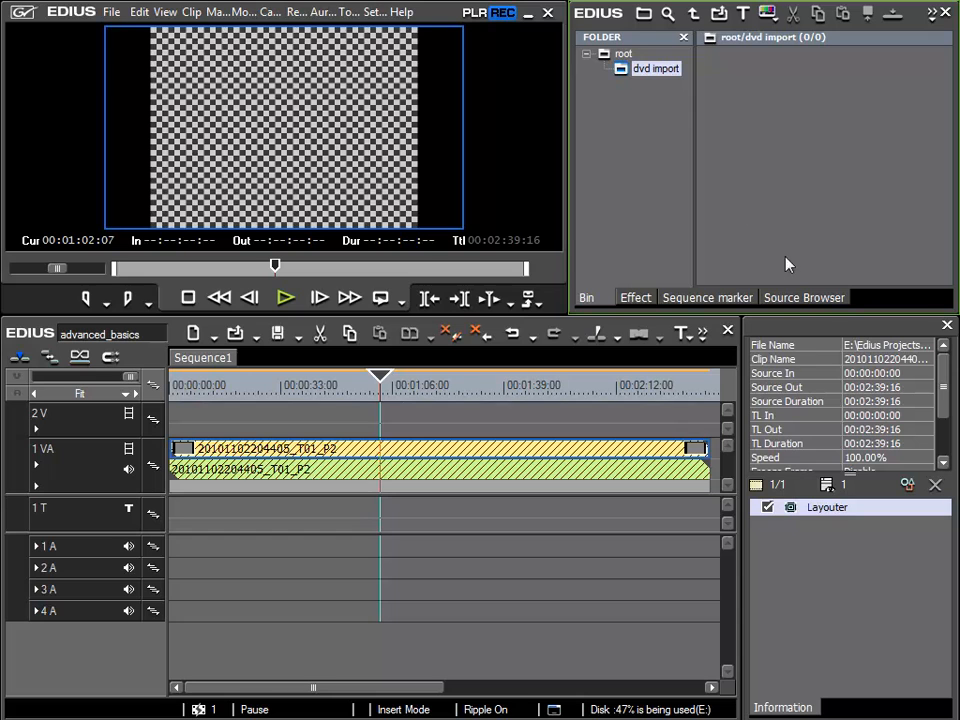
# Import title 1-2 from the DVD in the Source Browser again and return to the dvd import bin.
pyautogui.click(794, 300)
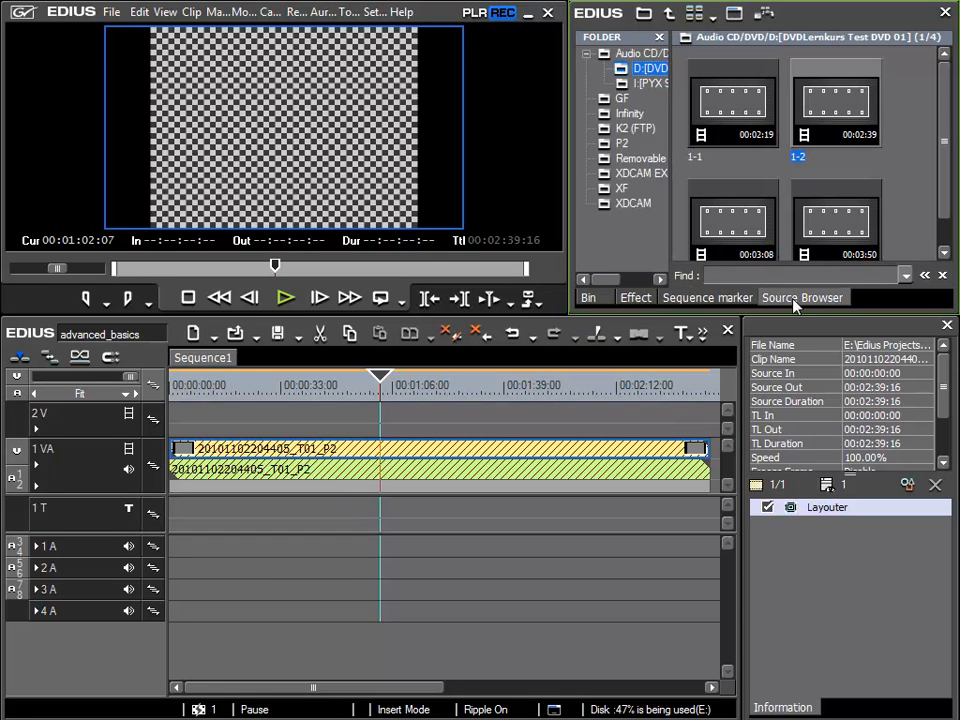
pyautogui.click(840, 110)
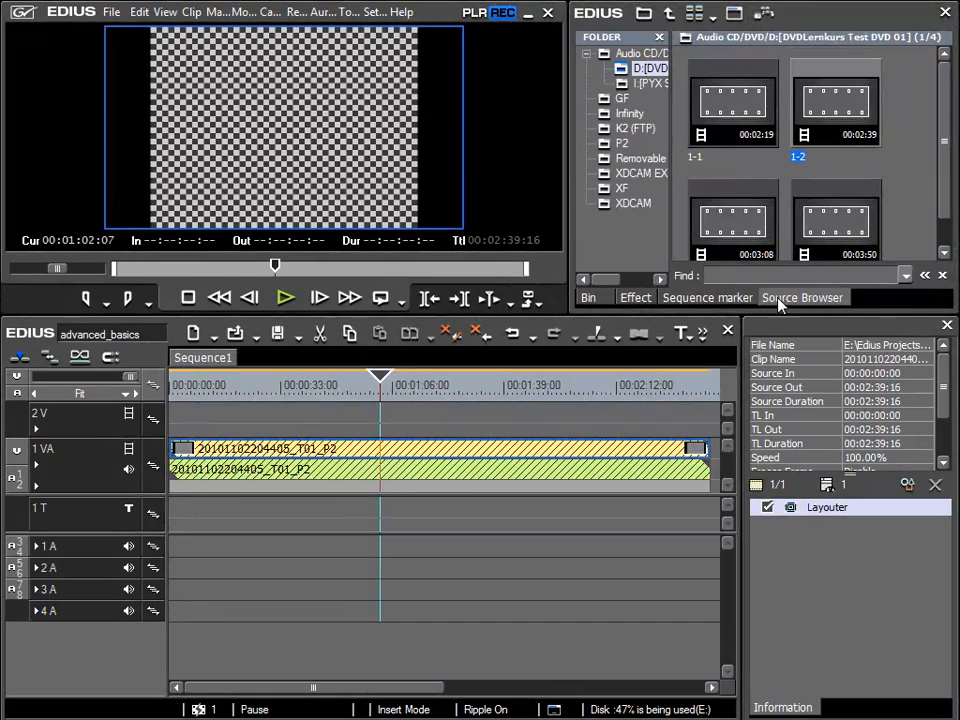
pyautogui.click(592, 298)
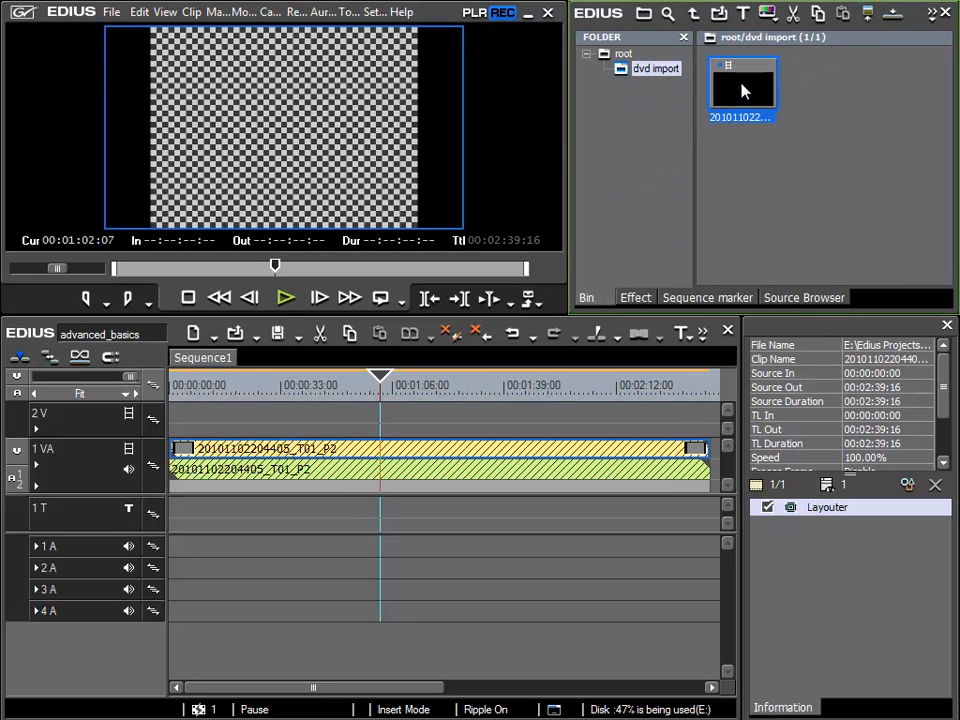
# Show the newly imported clip's file in Explorer to check its name and folder.
pyautogui.moveTo(743, 88)
pyautogui.rightClick(731, 89)
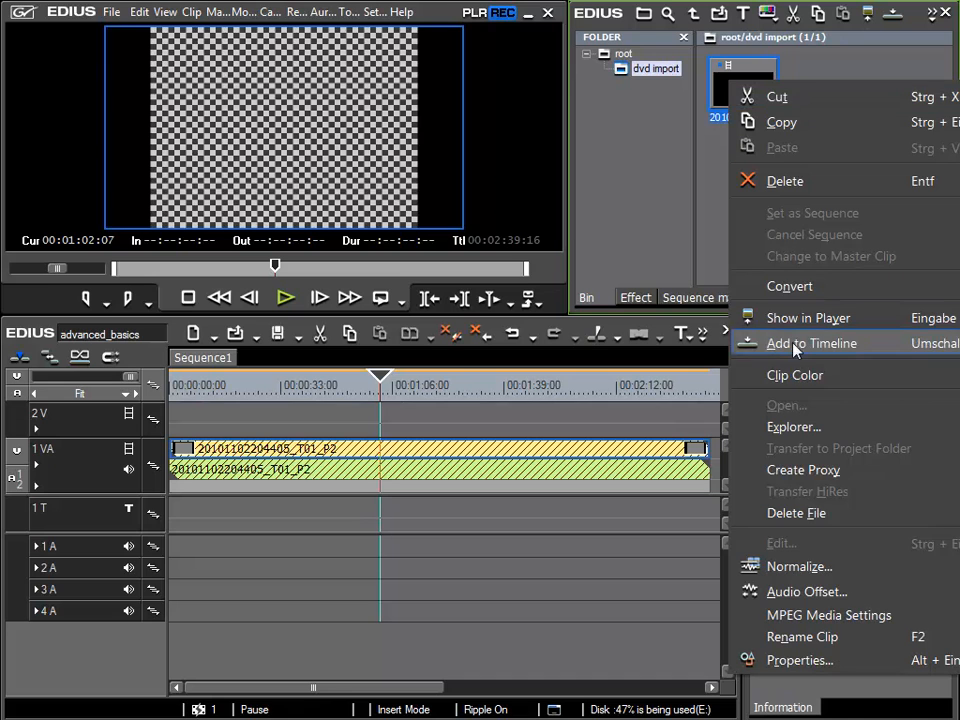
pyautogui.click(802, 432)
pyautogui.moveTo(760, 178); pyautogui.dragTo(472, 28)
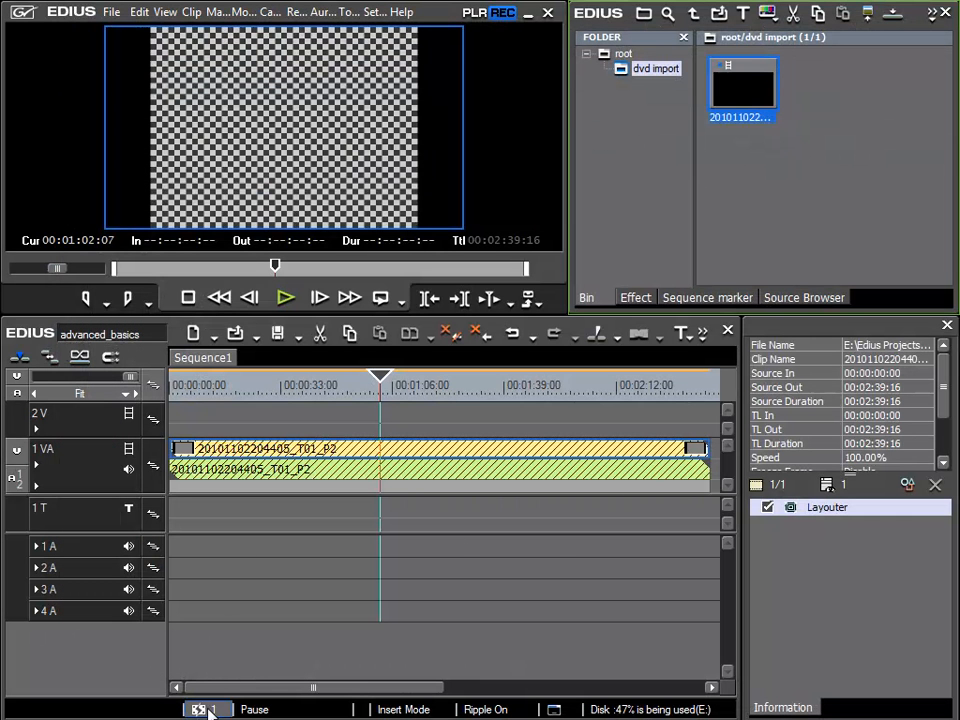
# Choose Relink (select file) as the restoration method for the lost clip in Restore and Transfer Clips.
pyautogui.click(199, 710)
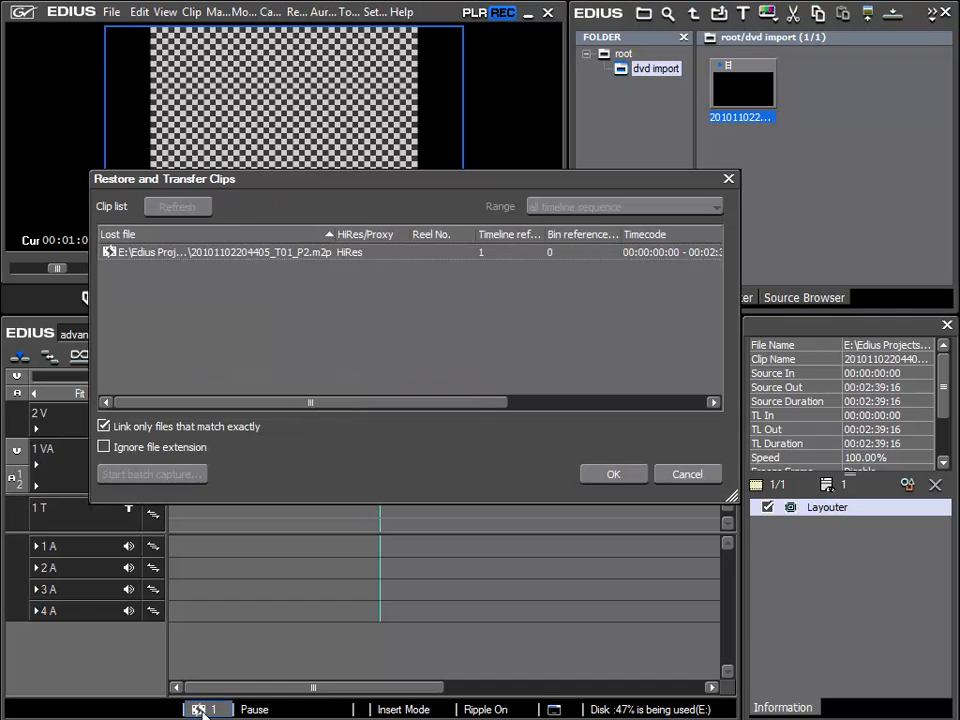
pyautogui.moveTo(407, 403); pyautogui.dragTo(610, 380)
pyautogui.click(545, 253)
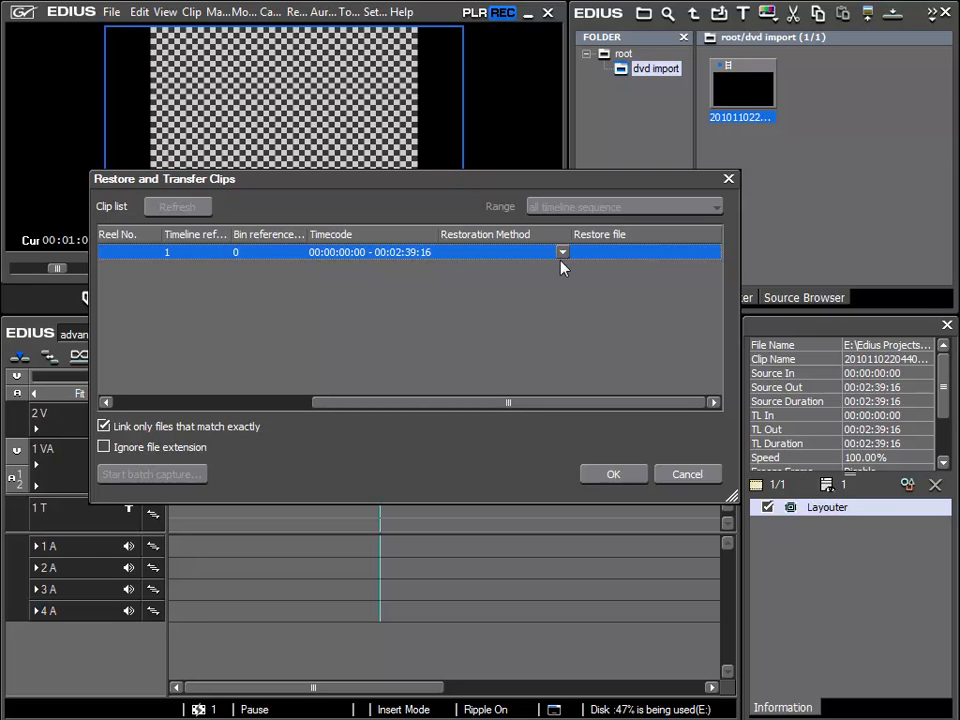
pyautogui.click(562, 253)
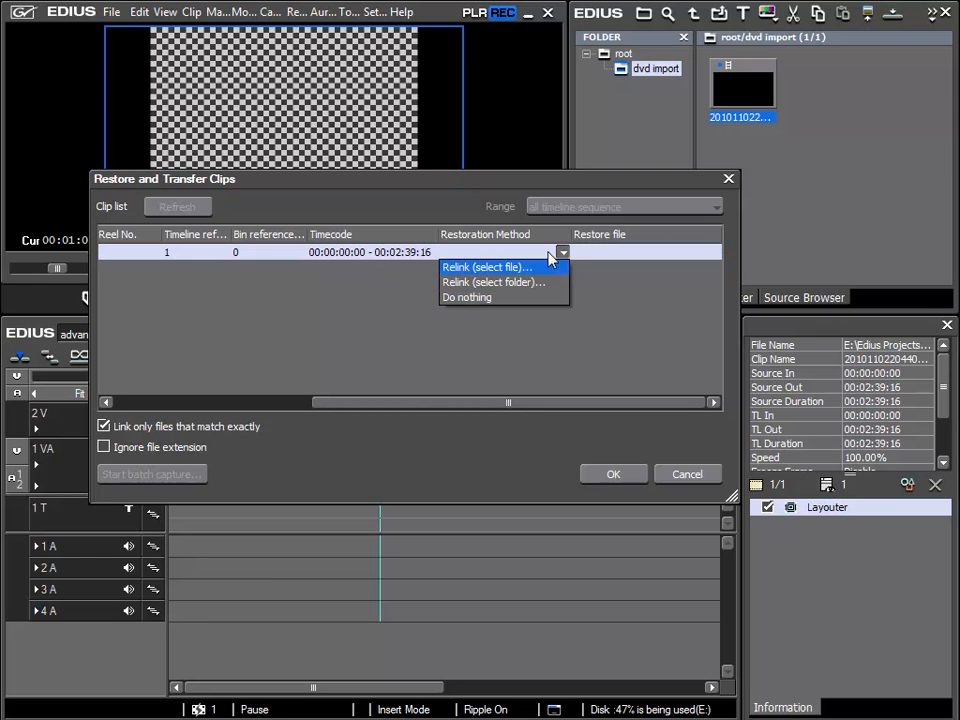
pyautogui.click(491, 272)
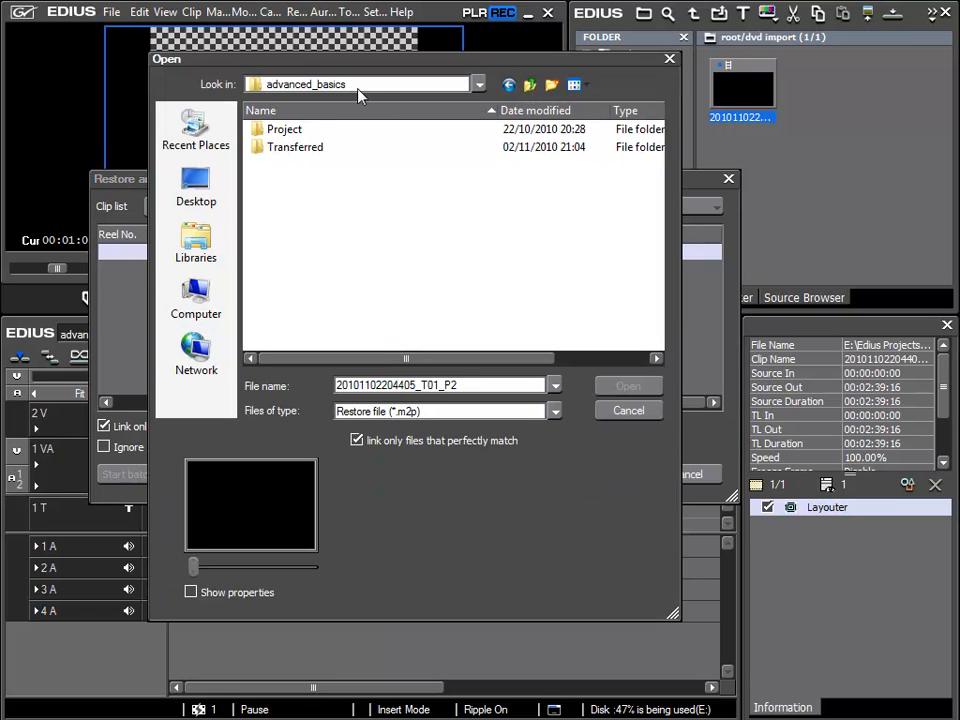
pyautogui.doubleClick(303, 150)
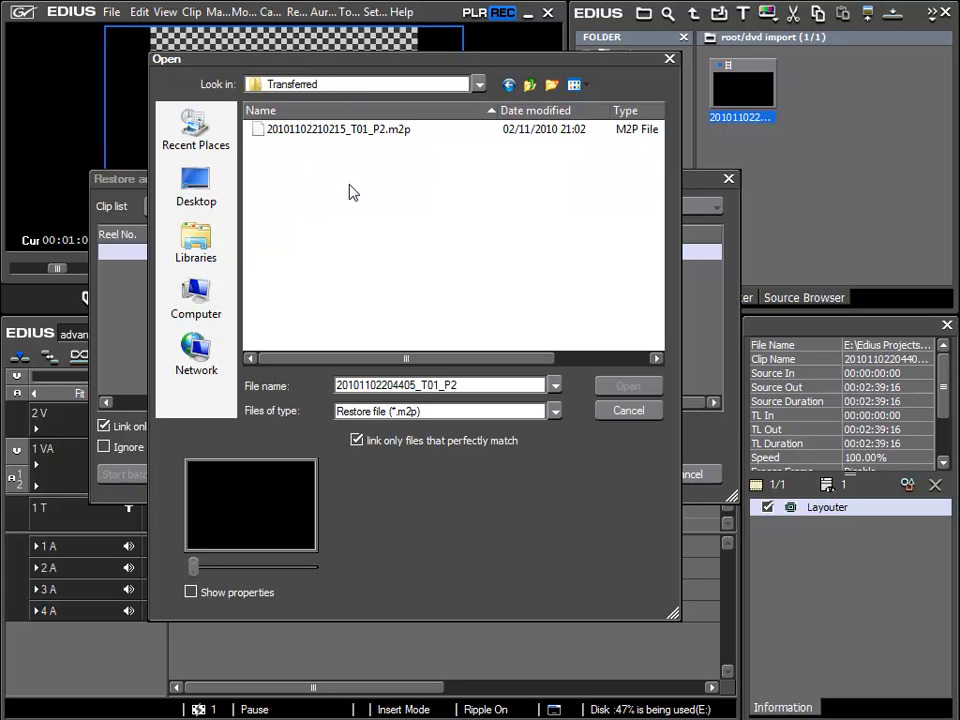
pyautogui.click(312, 131)
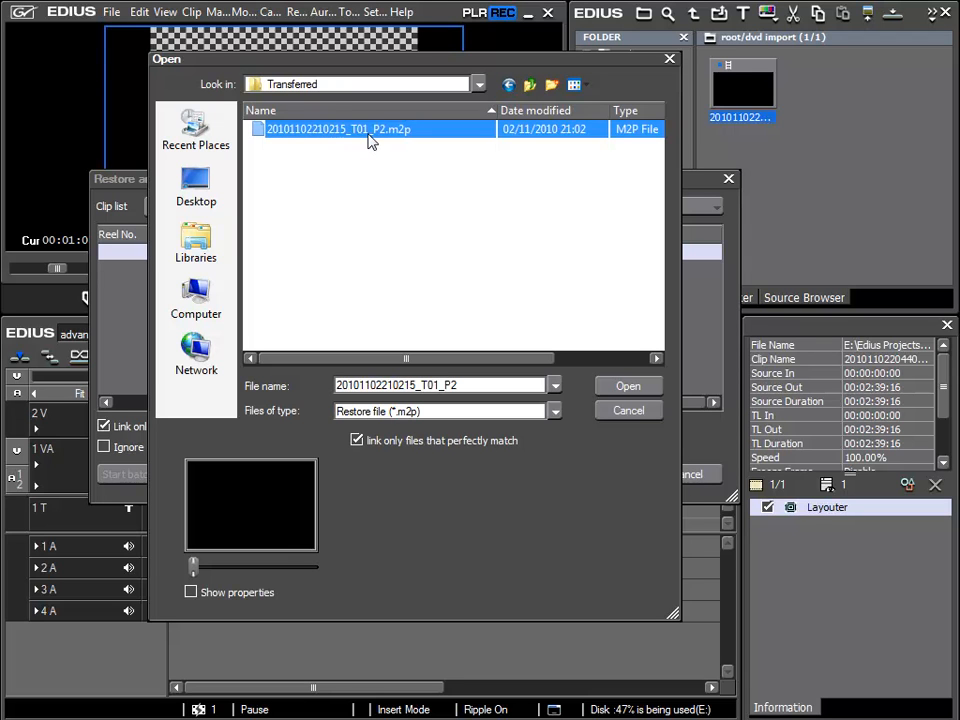
pyautogui.click(630, 388)
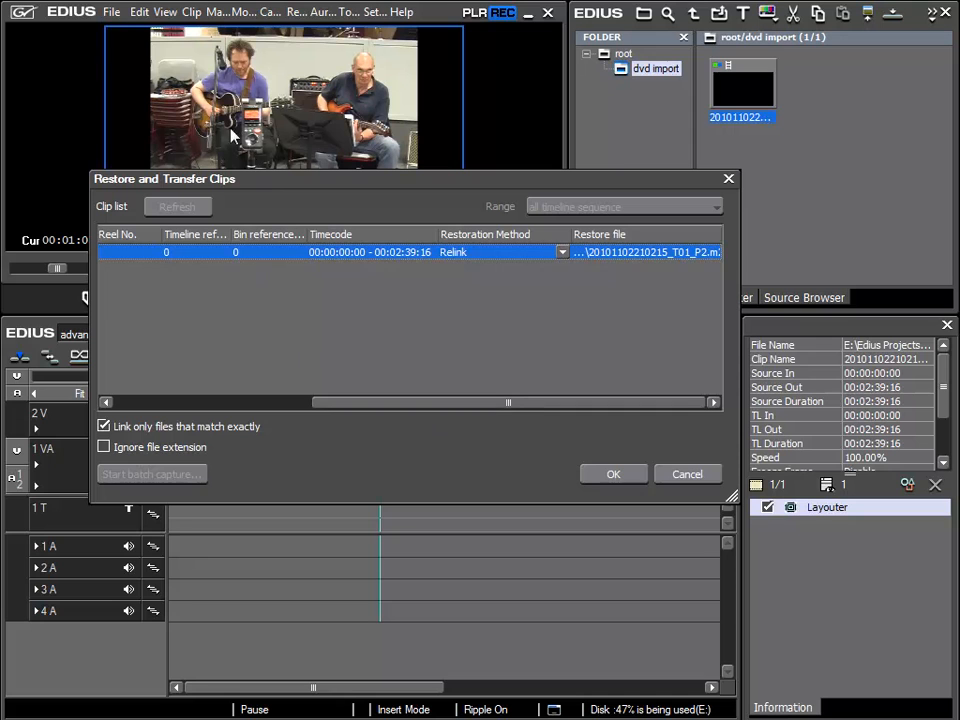
pyautogui.click(624, 479)
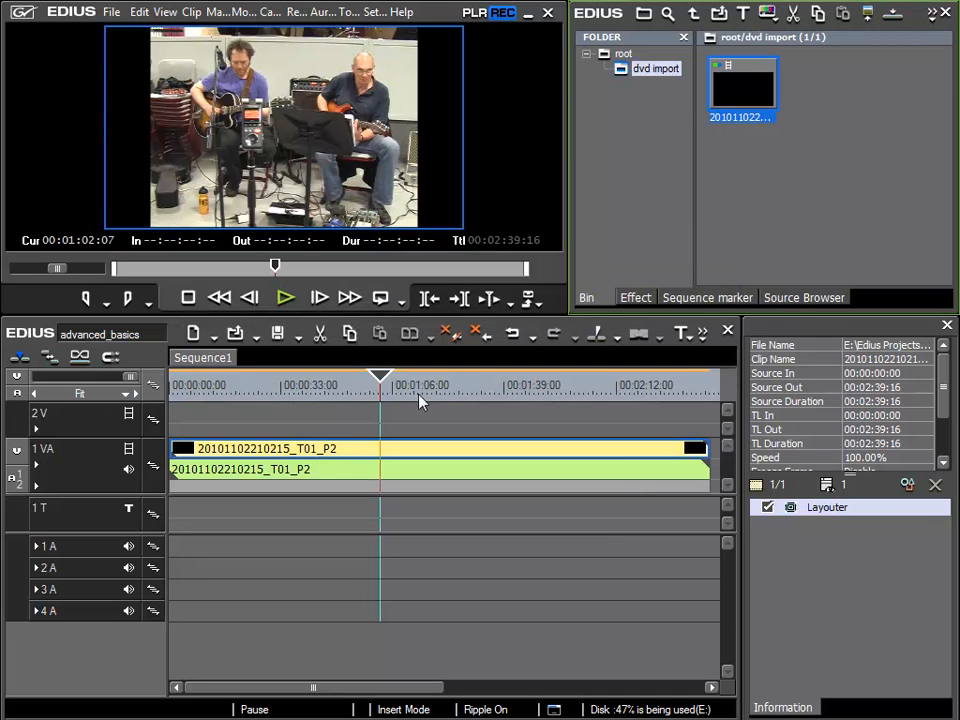